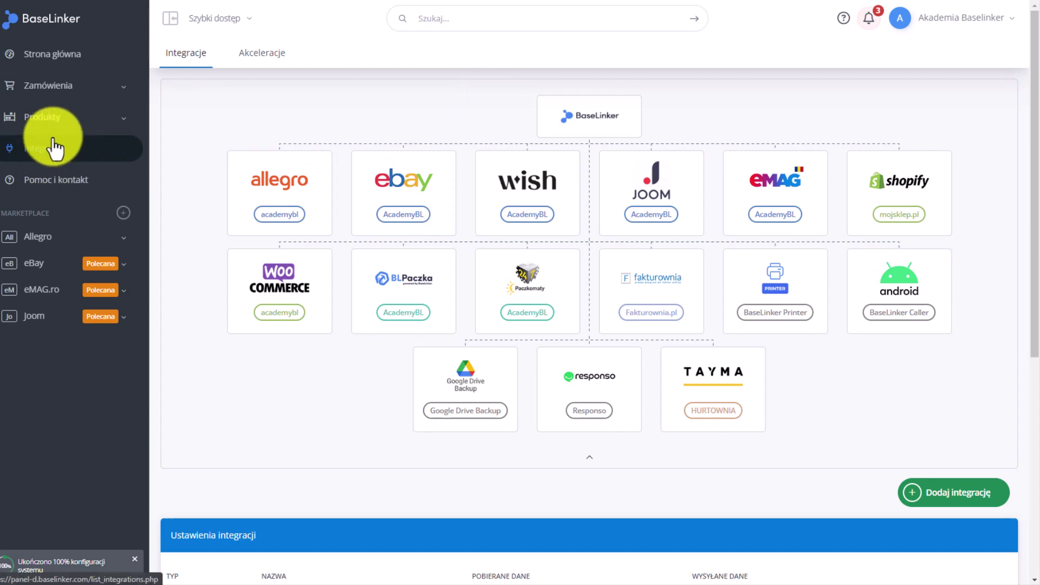
# Start adding a new integration and expand the ERP category to show all its systems
pyautogui.click(958, 493)
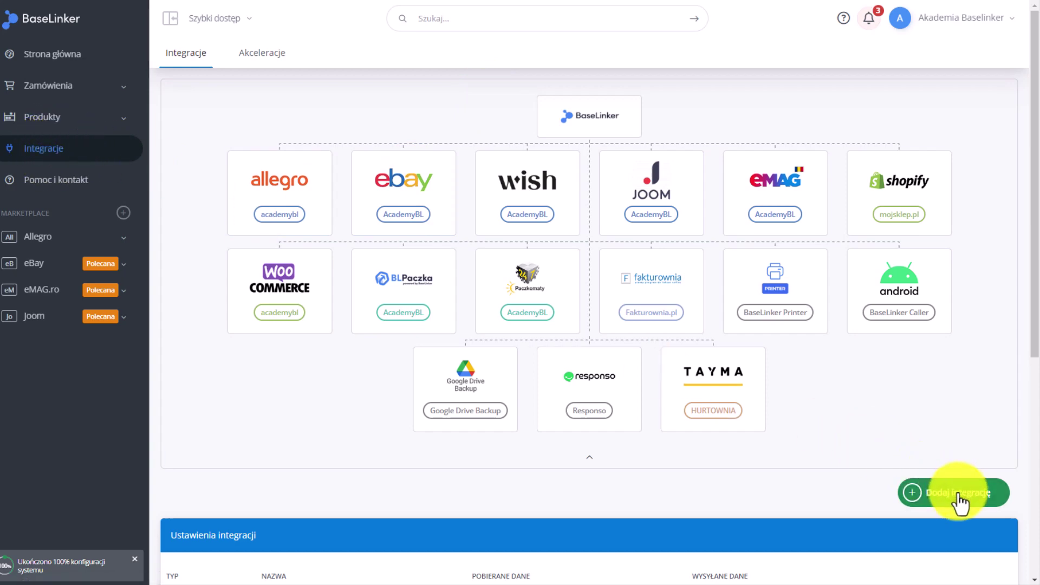
pyautogui.scroll(-3, 346, 312)
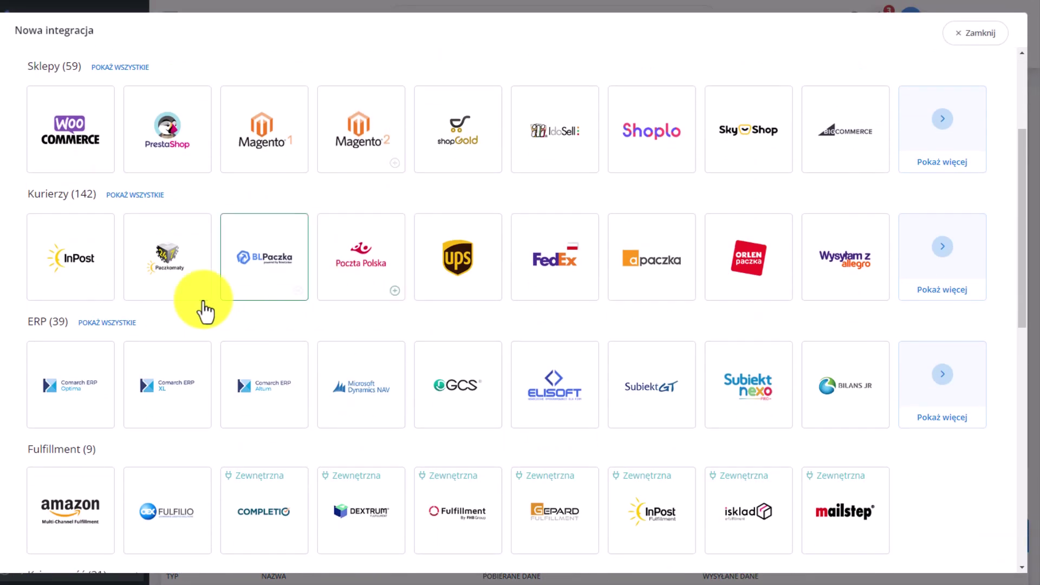
pyautogui.click(103, 324)
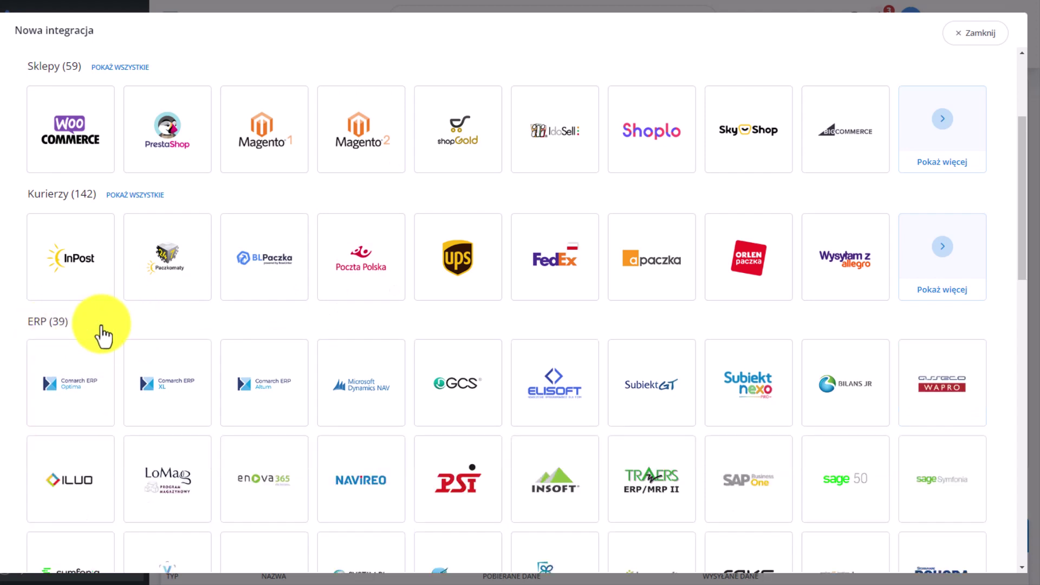
pyautogui.scroll(-1, 295, 320)
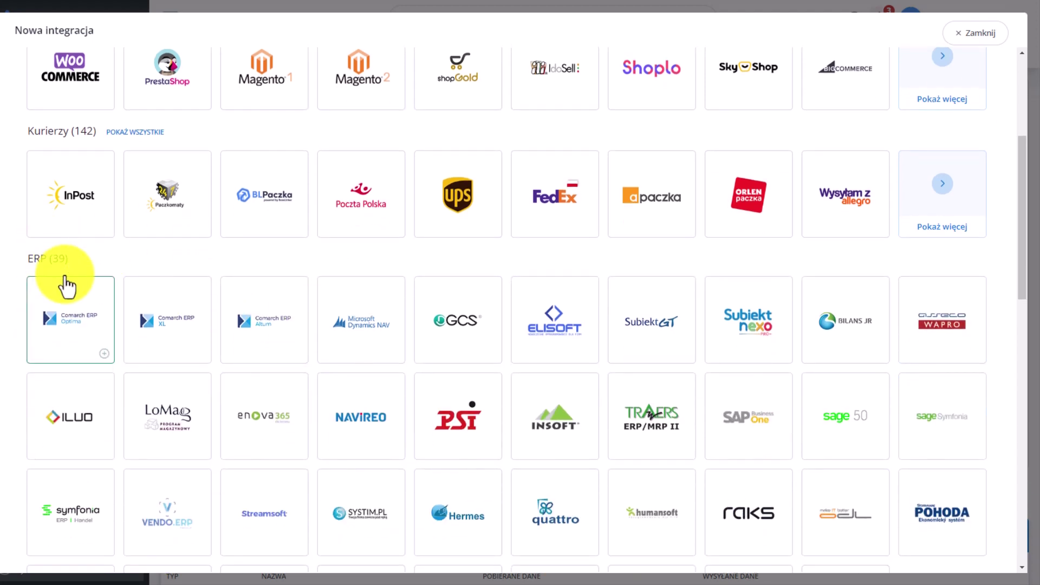
pyautogui.scroll(-2, 95, 341)
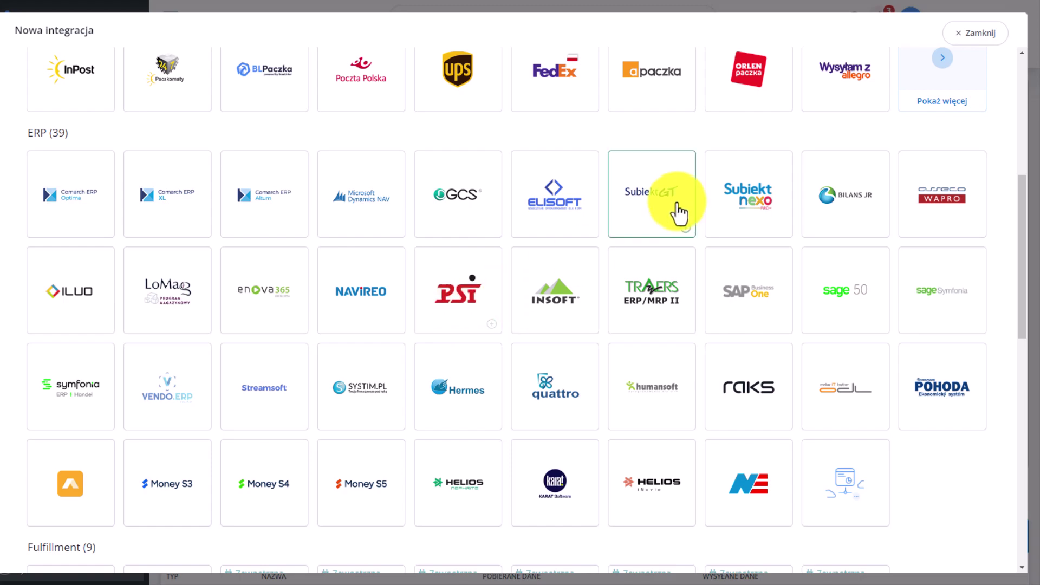
# Review the Subiekt GT integration providers with their functions, descriptions and prices, and close the new integration window
pyautogui.click(657, 195)
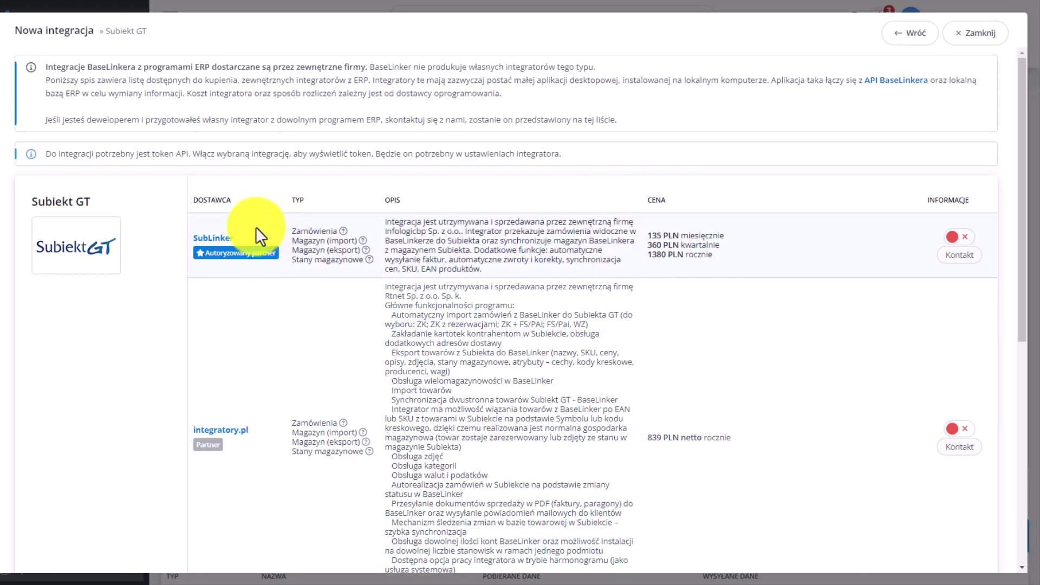
pyautogui.scroll(-2, 268, 298)
pyautogui.scroll(-3, 251, 294)
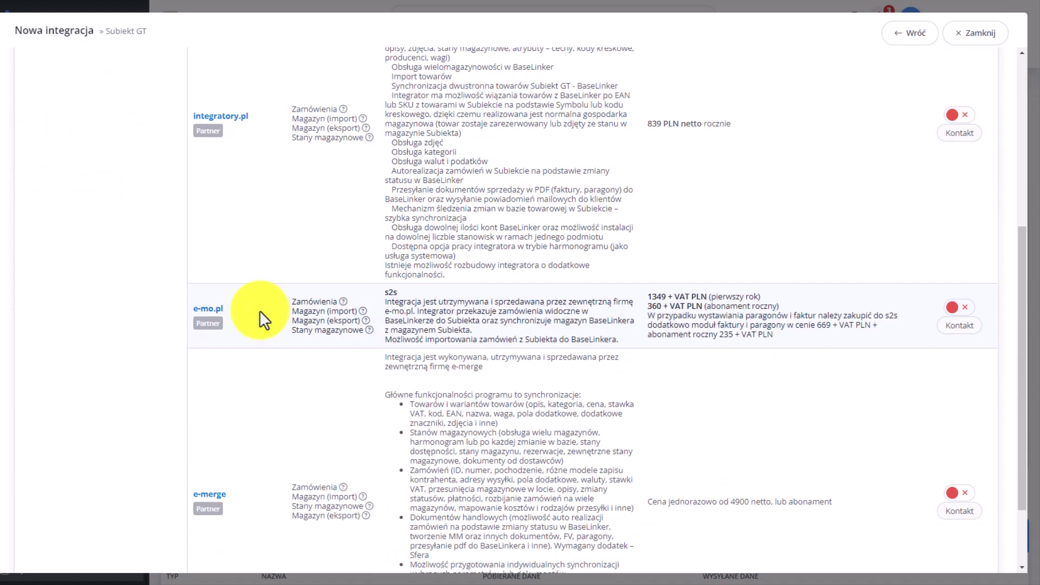
pyautogui.scroll(-2, 275, 292)
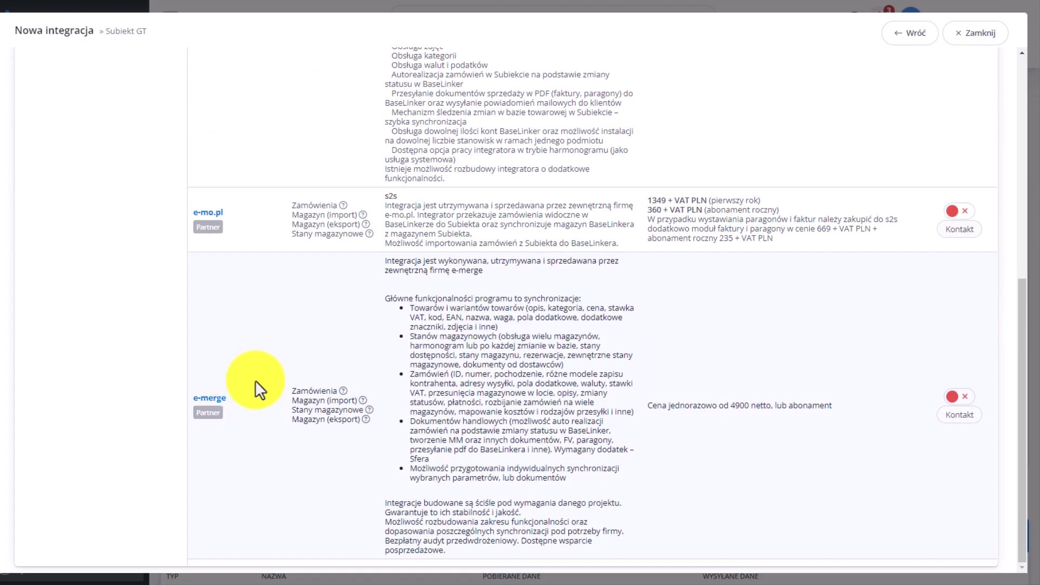
pyautogui.scroll(7, 272, 366)
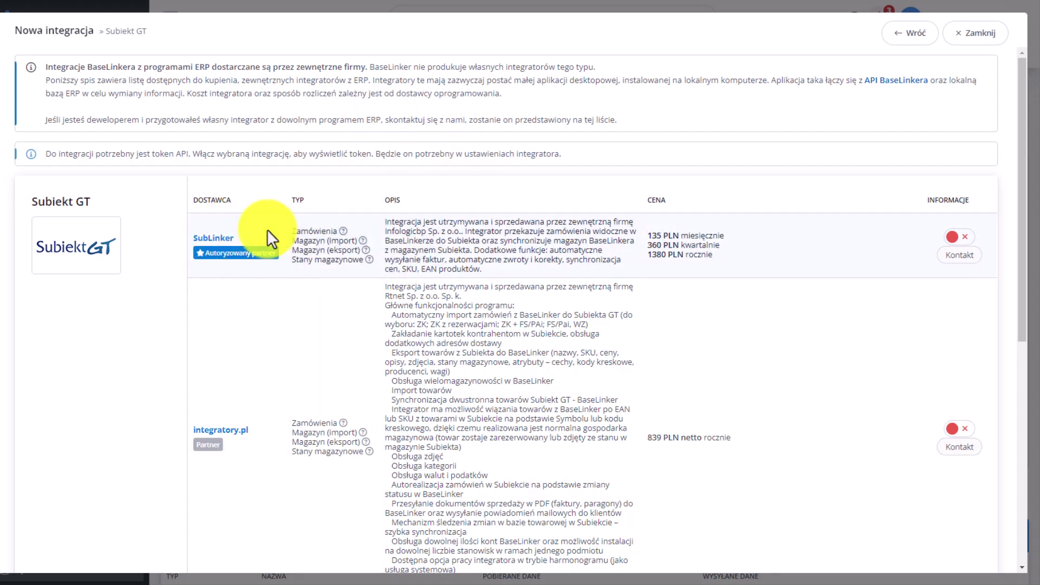
pyautogui.scroll(-1, 331, 307)
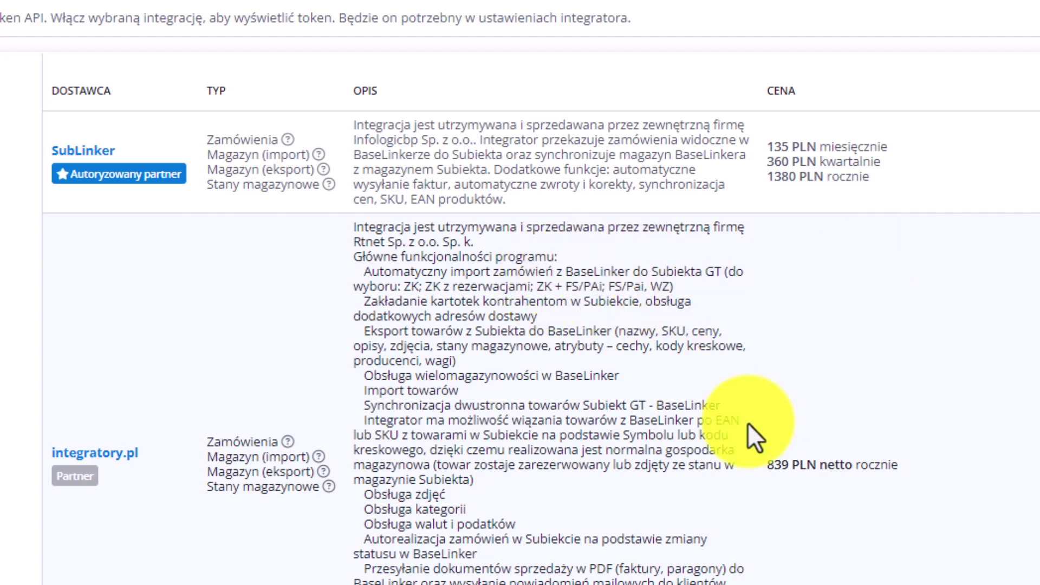
pyautogui.scroll(-6, 201, 325)
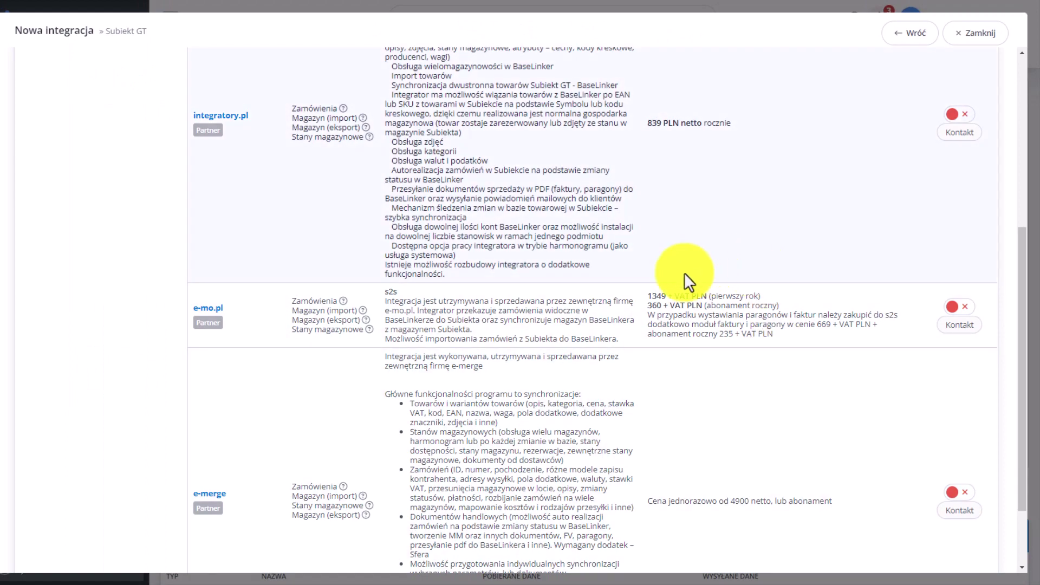
pyautogui.scroll(5, 608, 339)
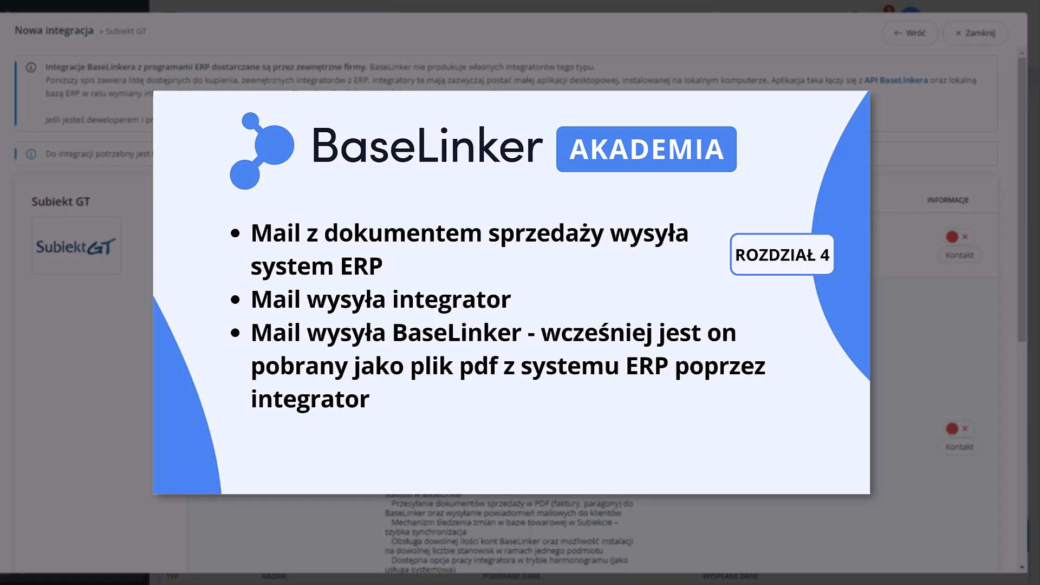
pyautogui.click(966, 39)
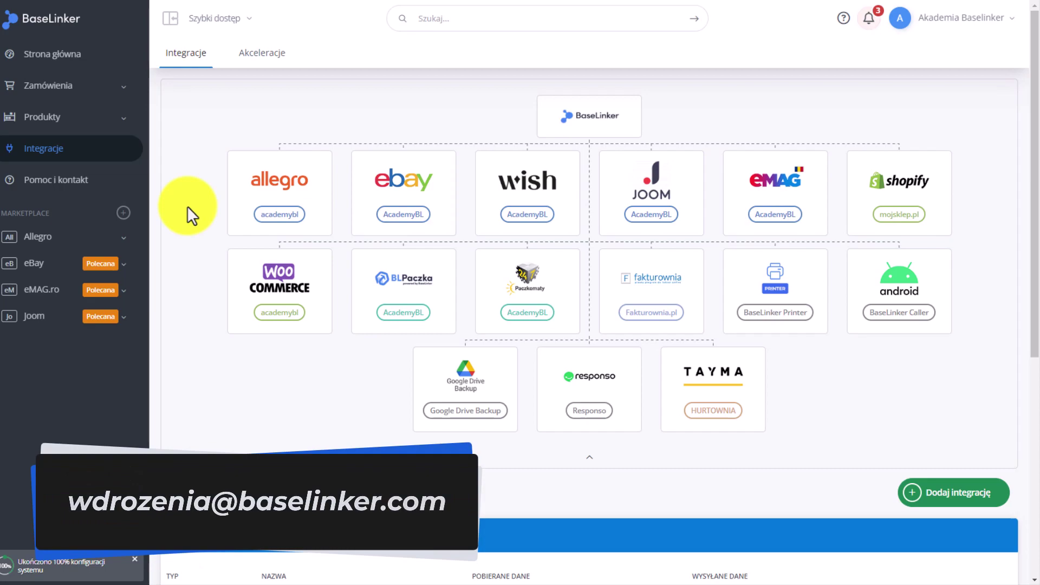
# Reopen the new integration catalogue and list every ERP system again
pyautogui.click(944, 494)
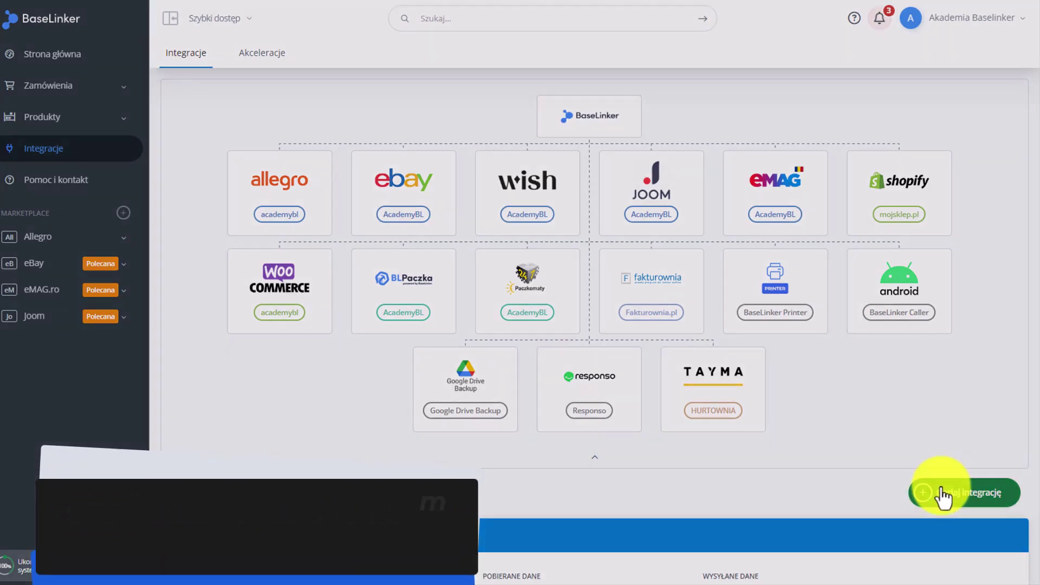
pyautogui.scroll(-5, 263, 295)
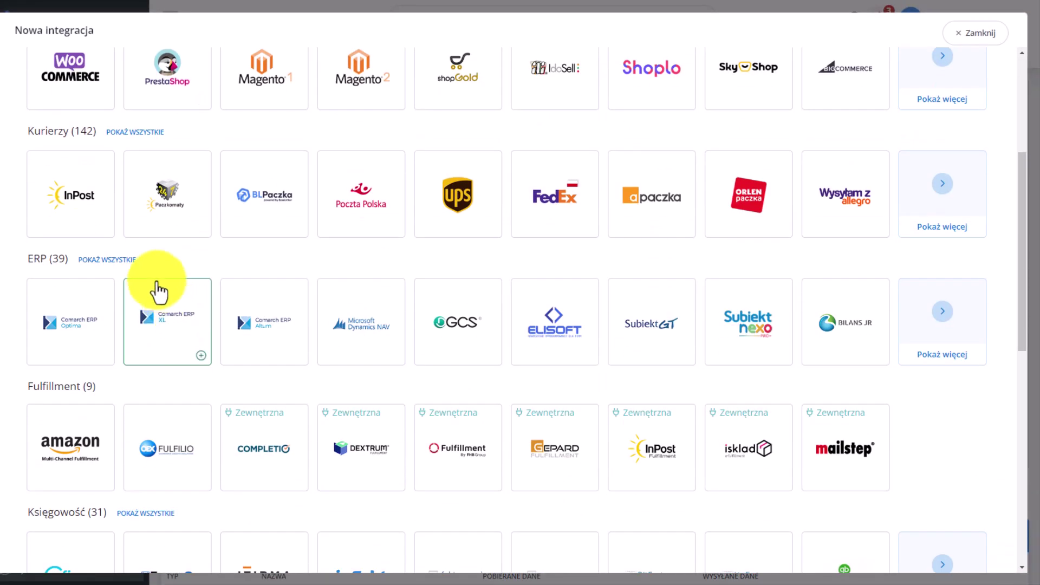
pyautogui.click(120, 258)
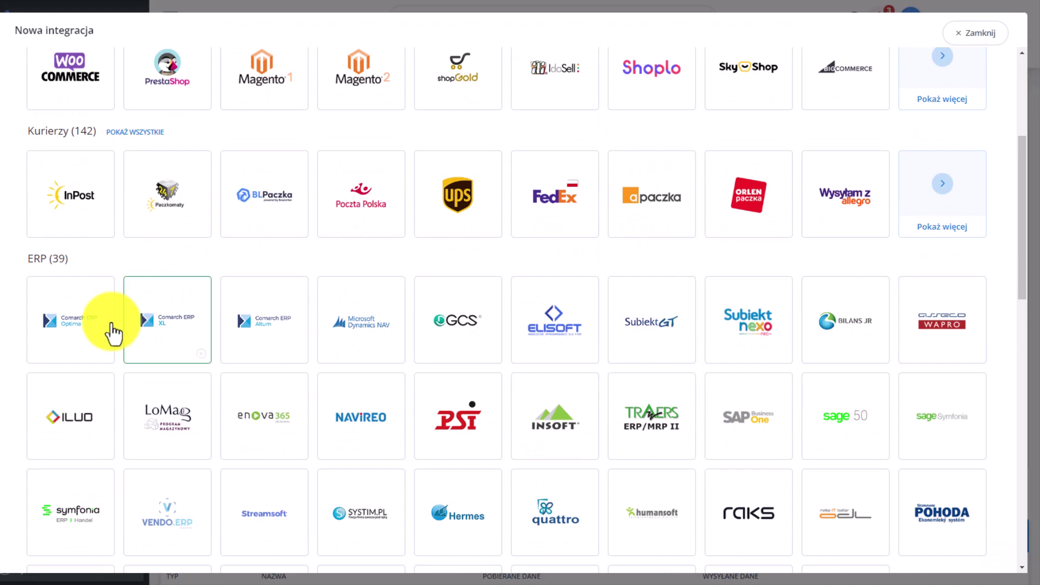
# Examine the Comarch ERP Optima integrators' descriptions and prices, and go back to the integration catalogue
pyautogui.click(73, 340)
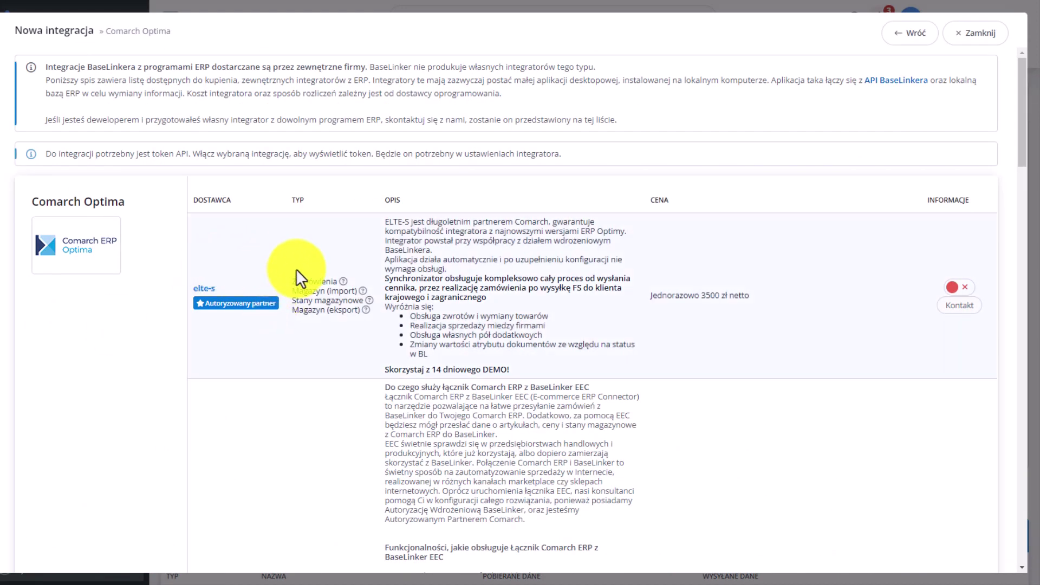
pyautogui.scroll(-5, 295, 269)
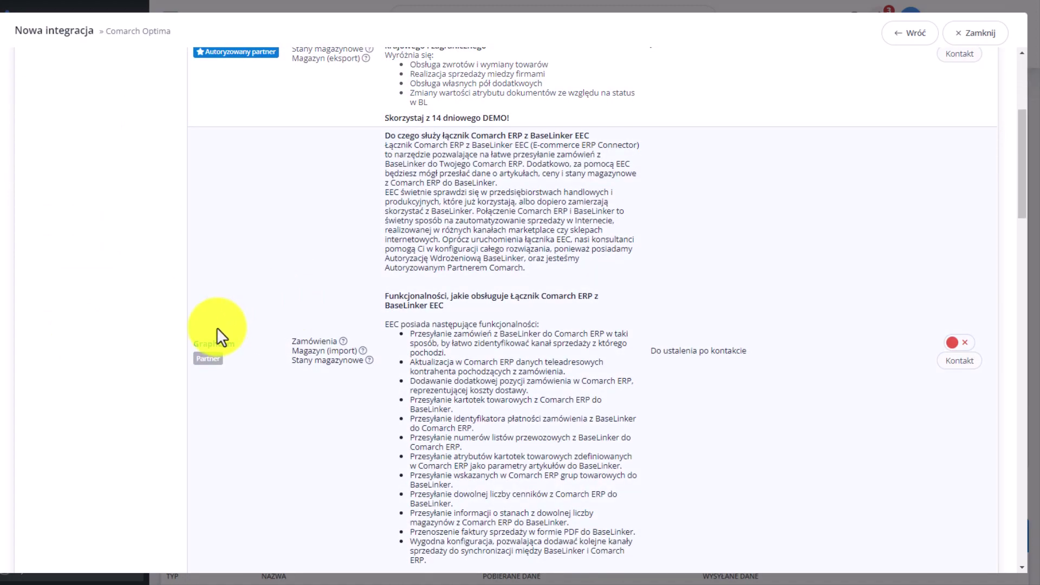
pyautogui.scroll(-18, 266, 343)
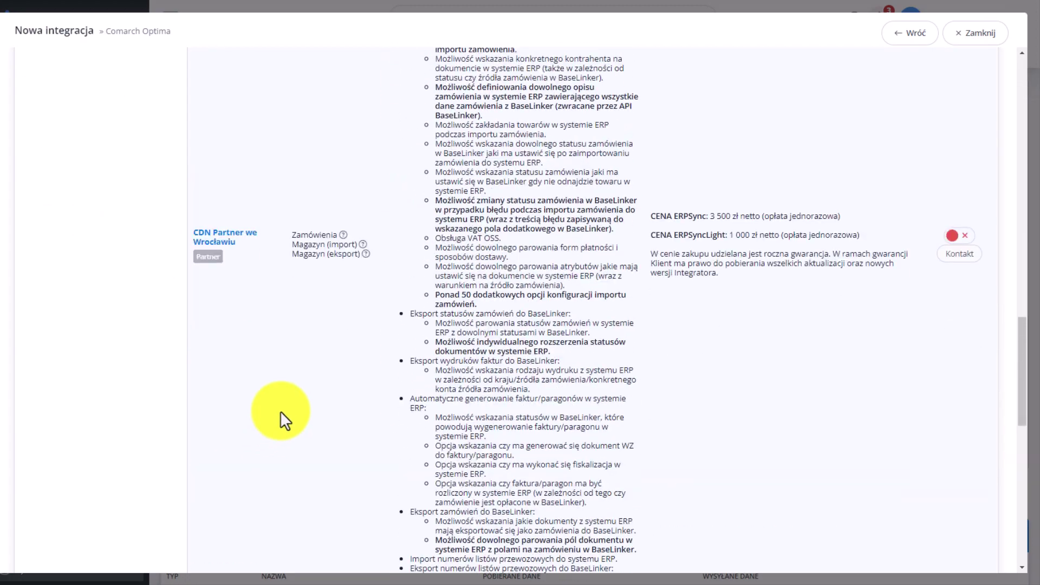
pyautogui.scroll(-13, 263, 323)
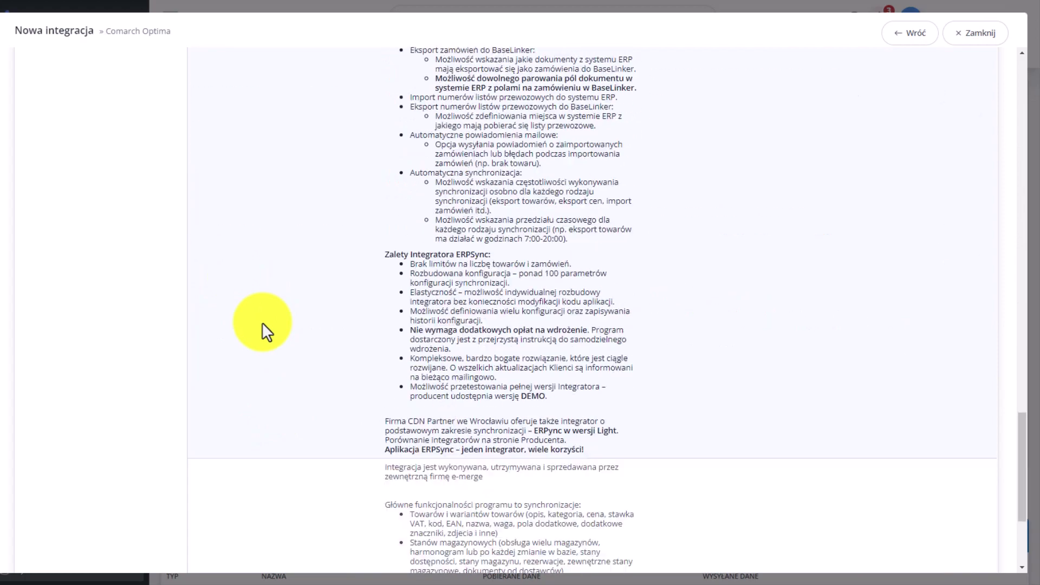
pyautogui.scroll(20, 298, 398)
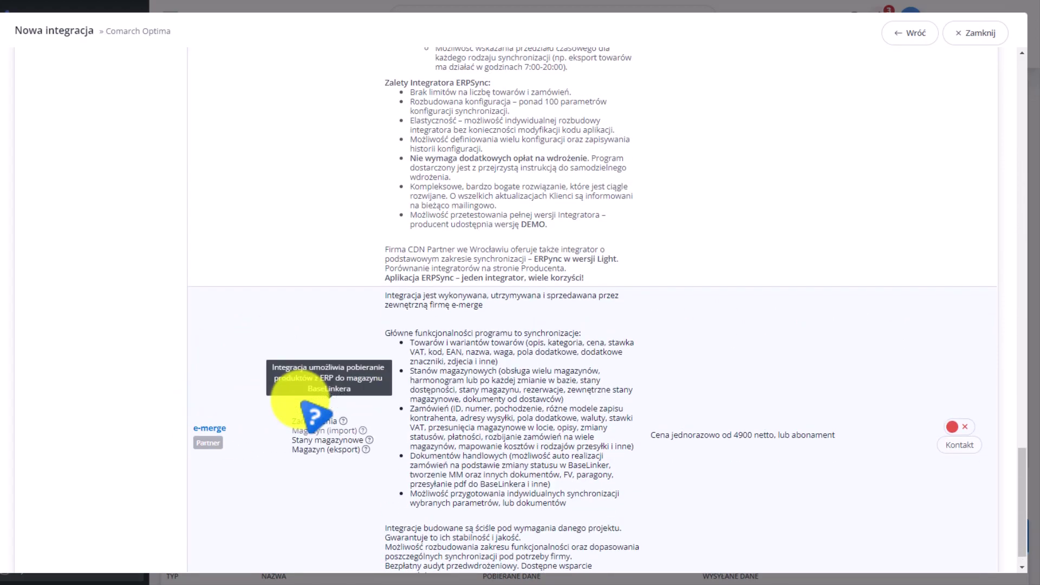
pyautogui.scroll(8, 298, 397)
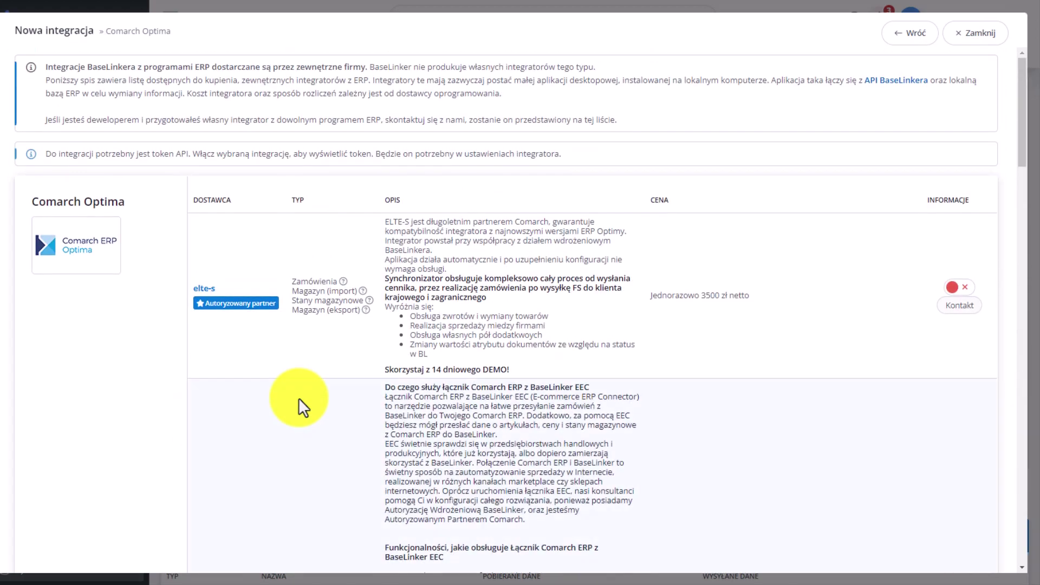
pyautogui.scroll(-7, 302, 400)
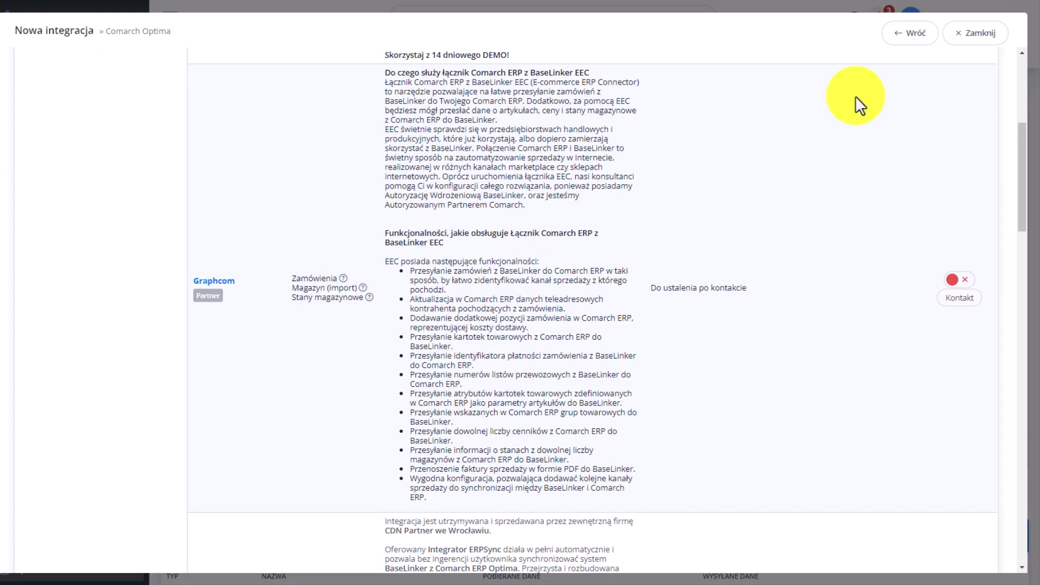
pyautogui.click(908, 36)
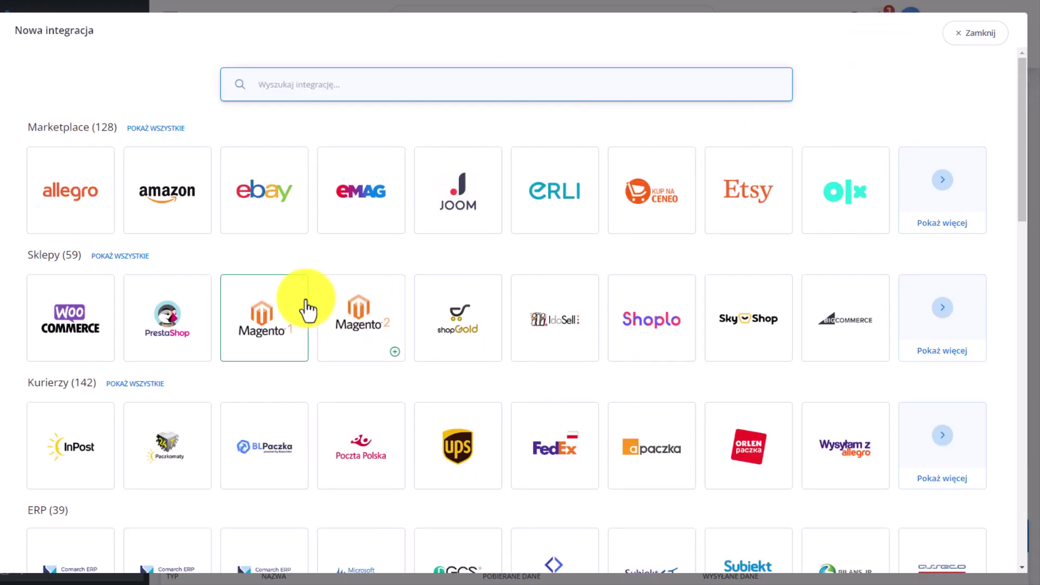
# Open the Asseco WAPRO entry among the ERP systems, compare its integration providers and close the new integration window
pyautogui.scroll(-3, 309, 309)
pyautogui.scroll(-2, 184, 313)
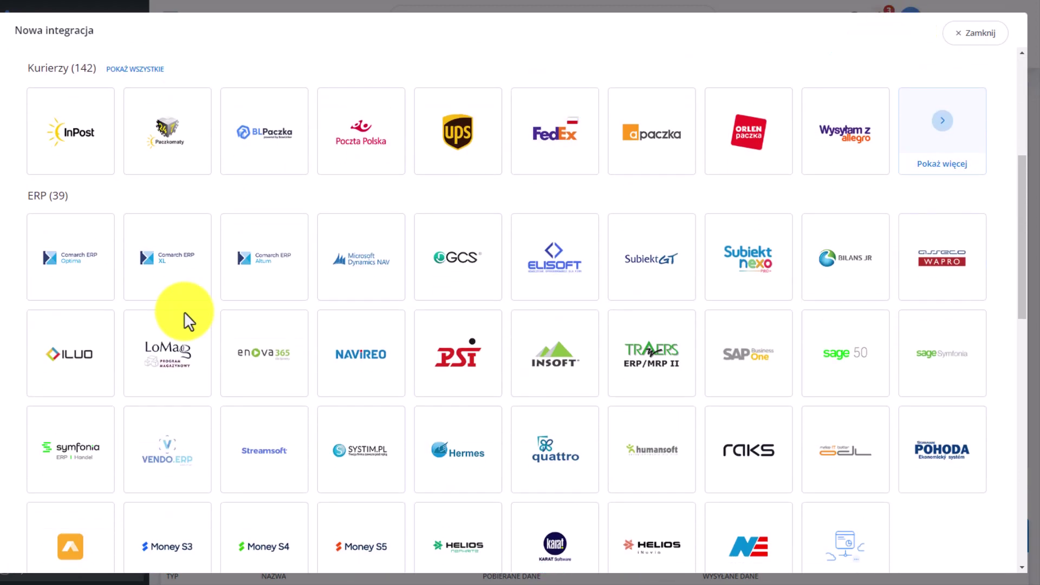
pyautogui.scroll(-2, 374, 412)
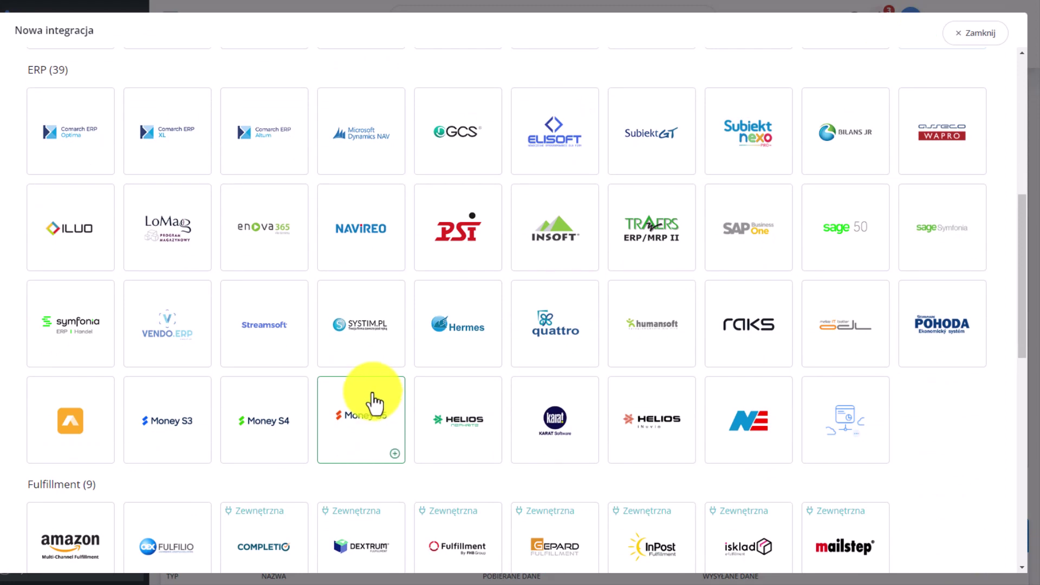
pyautogui.scroll(1, 374, 402)
pyautogui.scroll(1, 374, 403)
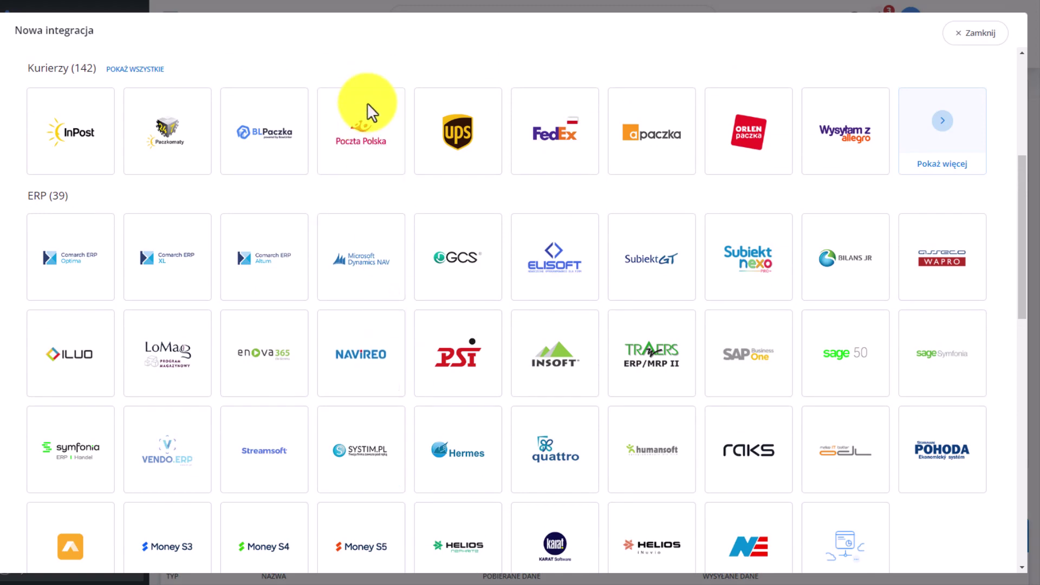
pyautogui.click(950, 269)
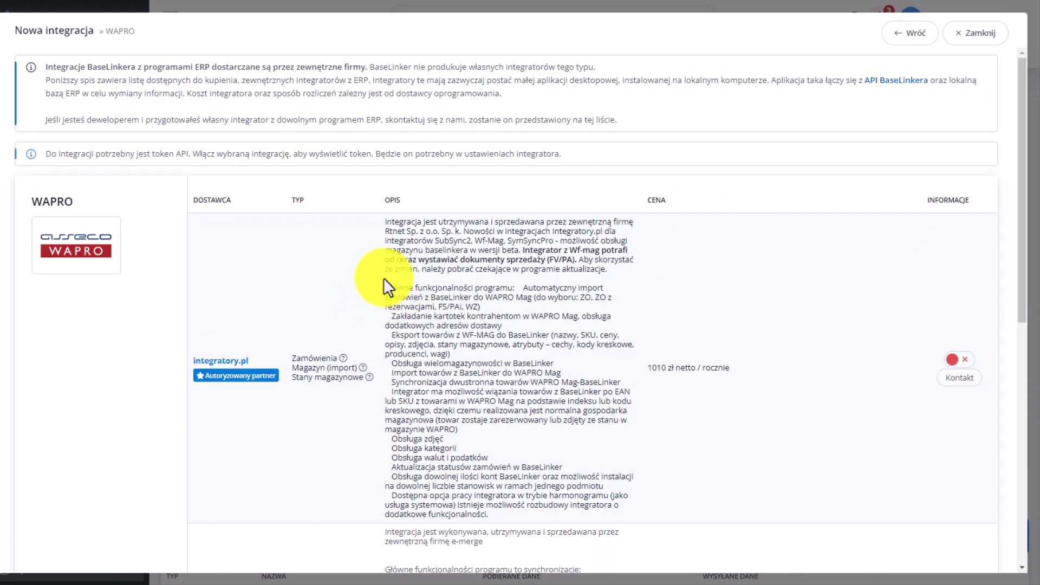
pyautogui.scroll(-9, 308, 277)
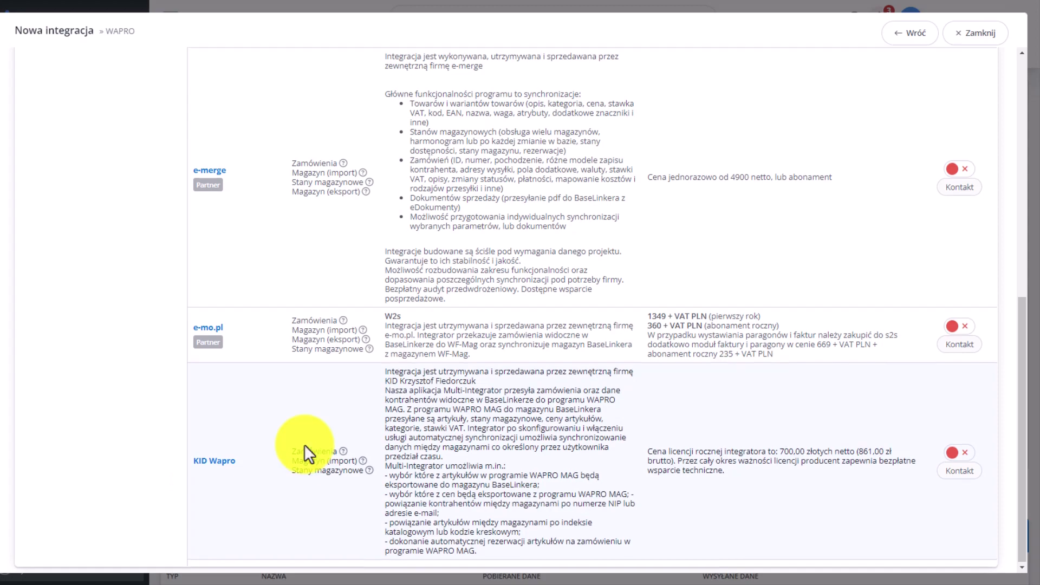
pyautogui.scroll(5, 304, 444)
pyautogui.scroll(-3, 304, 444)
pyautogui.scroll(-2, 316, 455)
pyautogui.scroll(8, 318, 458)
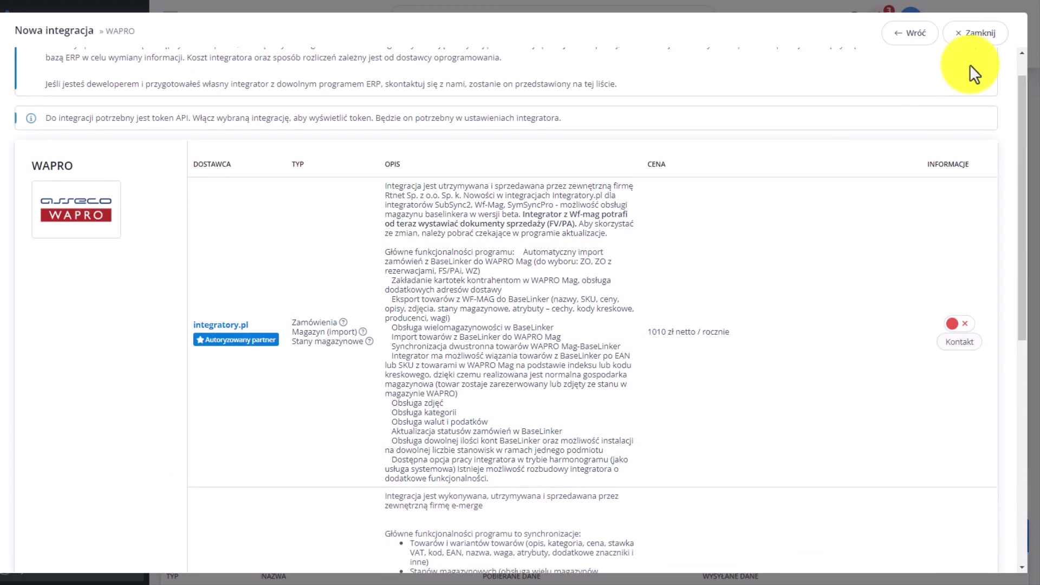
pyautogui.click(976, 38)
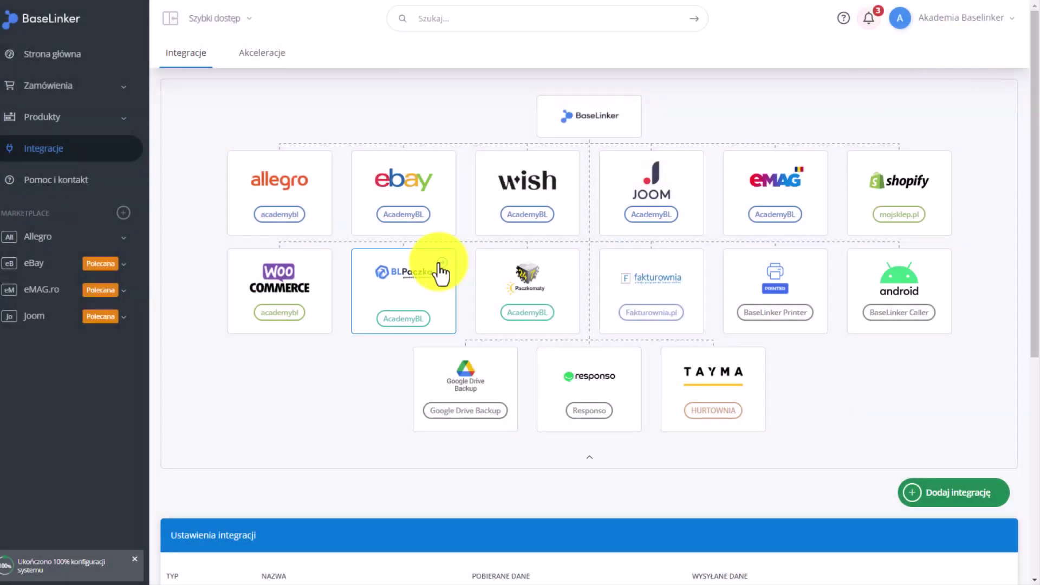
# Open the order list and view the details of the order containing Produkt 1
pyautogui.click(71, 91)
pyautogui.click(72, 110)
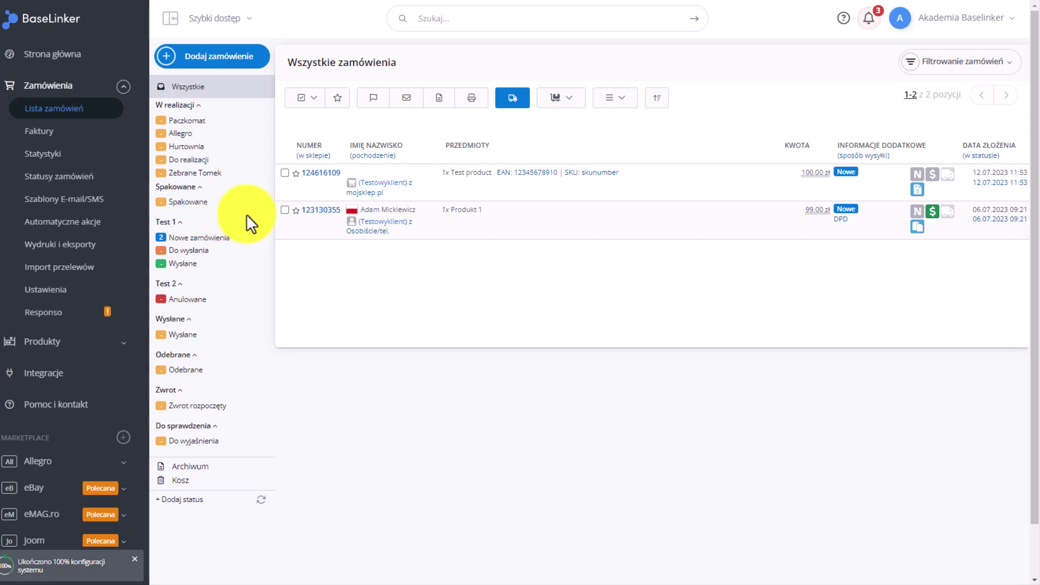
pyautogui.click(302, 210)
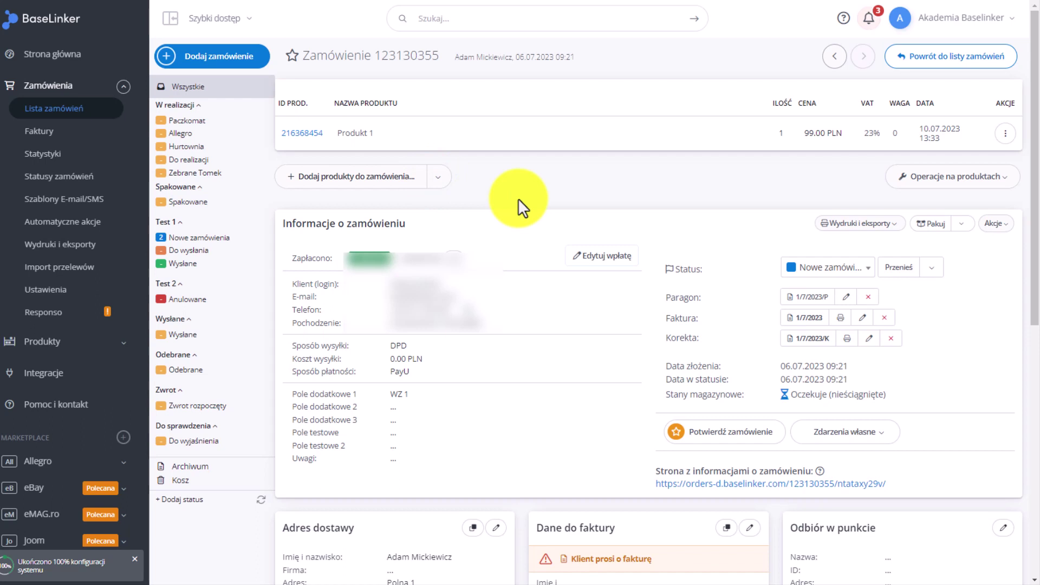
# View the product list with its stock levels and prices, and return to the integrations overview
pyautogui.click(124, 87)
pyautogui.click(112, 118)
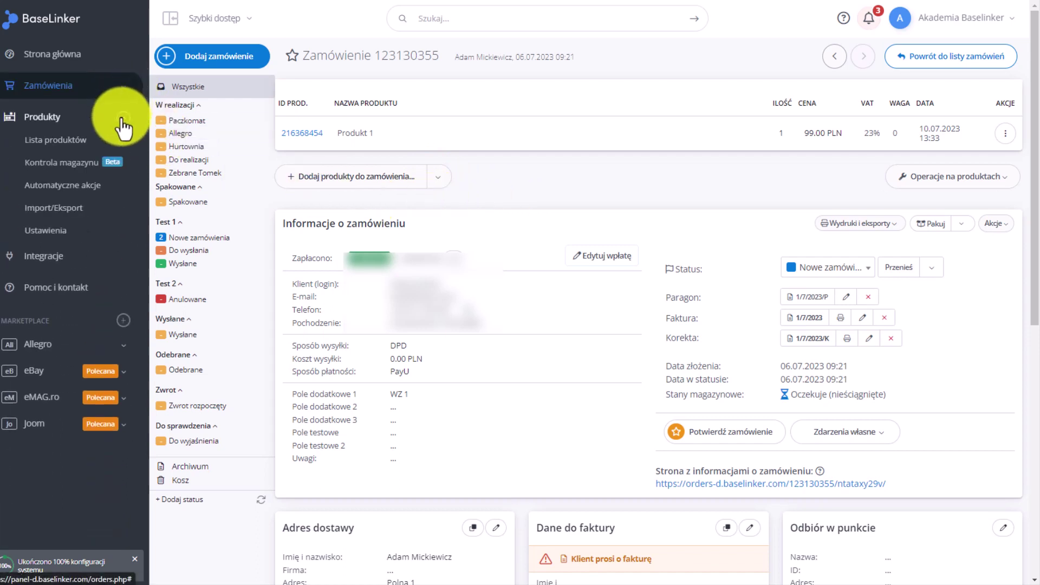
pyautogui.click(91, 142)
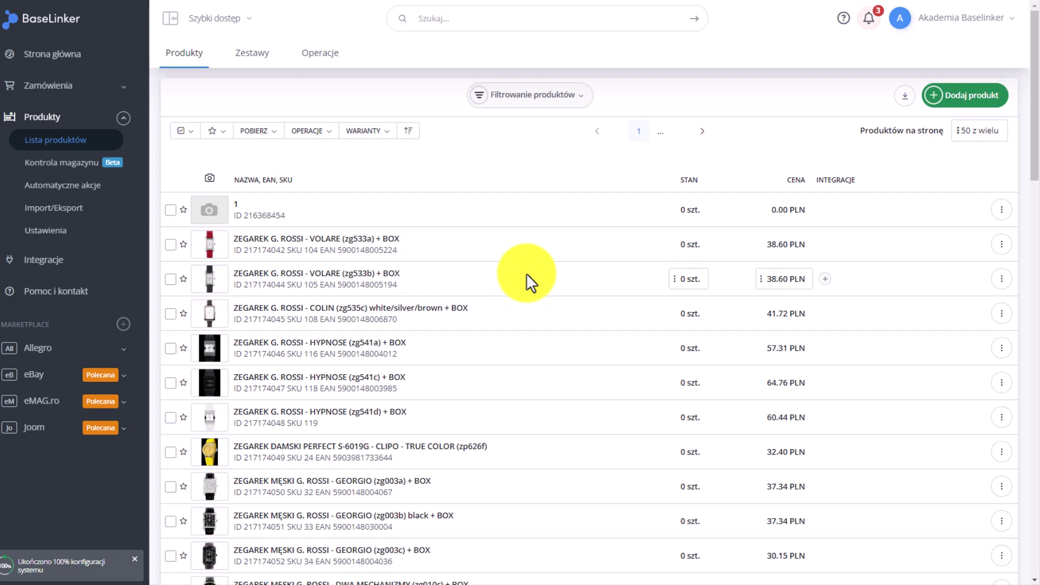
pyautogui.click(62, 261)
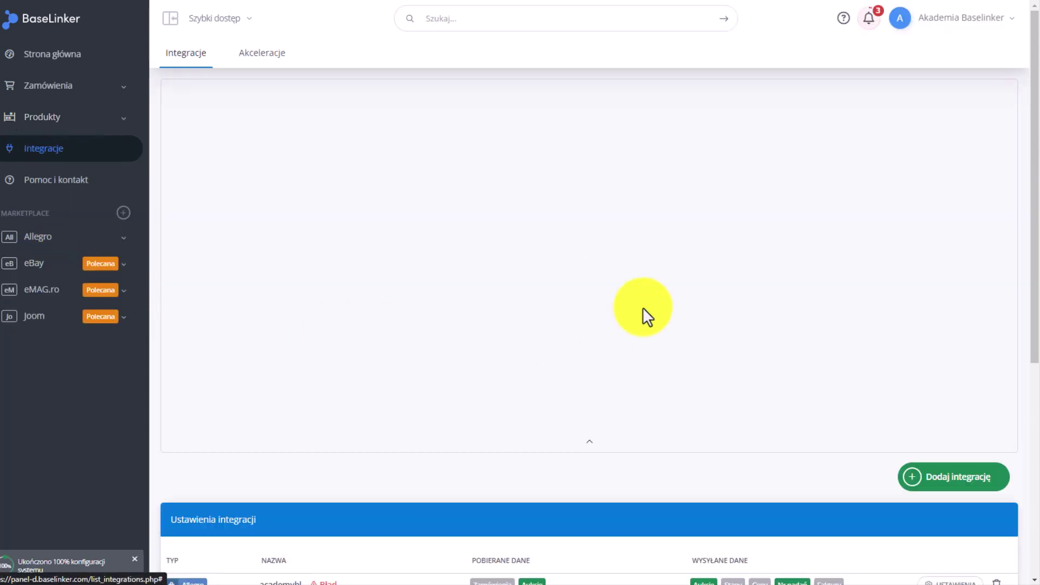